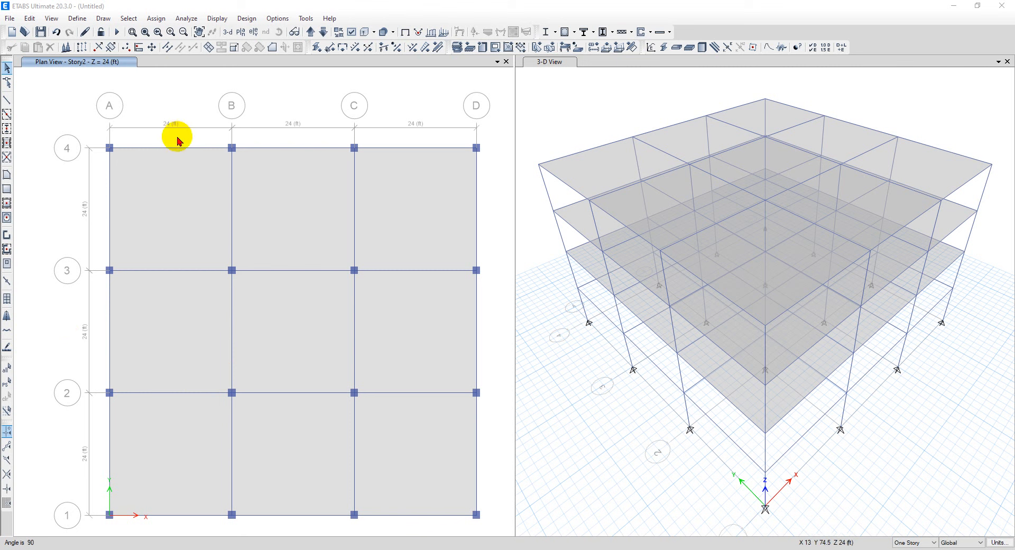
Draw a straight frame line with property None from grid 4 to grid 3 between grids B and C, starting about 32.5 ft from grid A
left_click(145, 148)
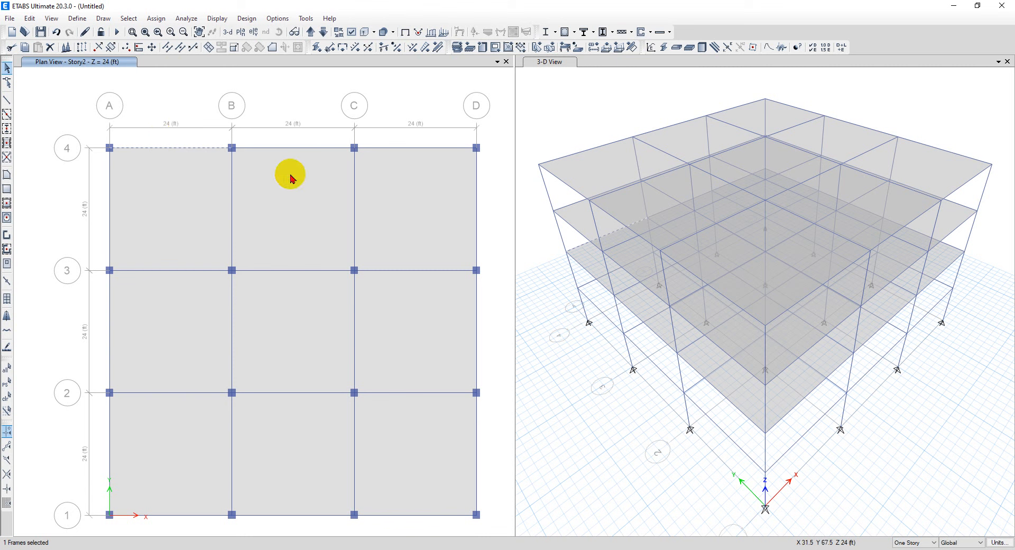
left_click(7, 101)
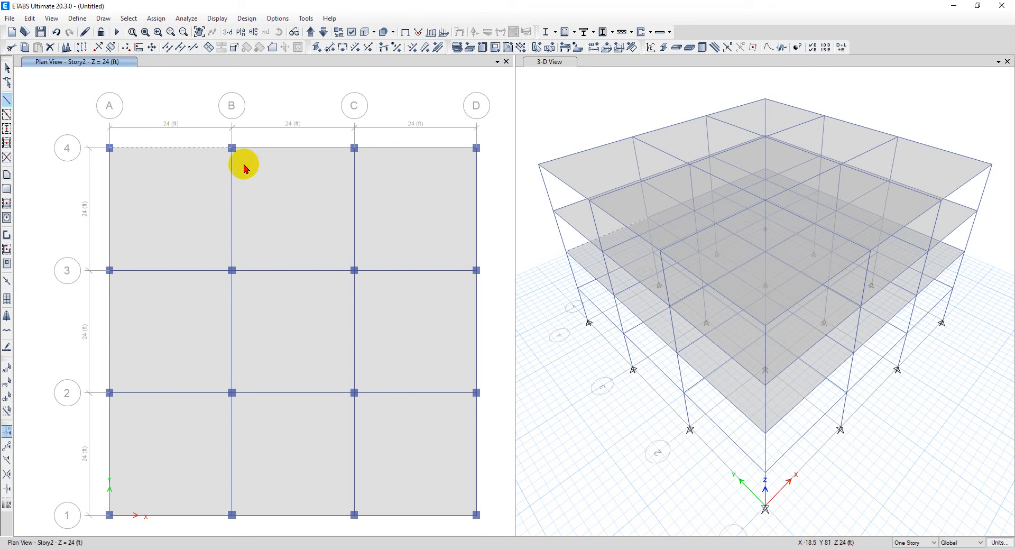
left_click(833, 238)
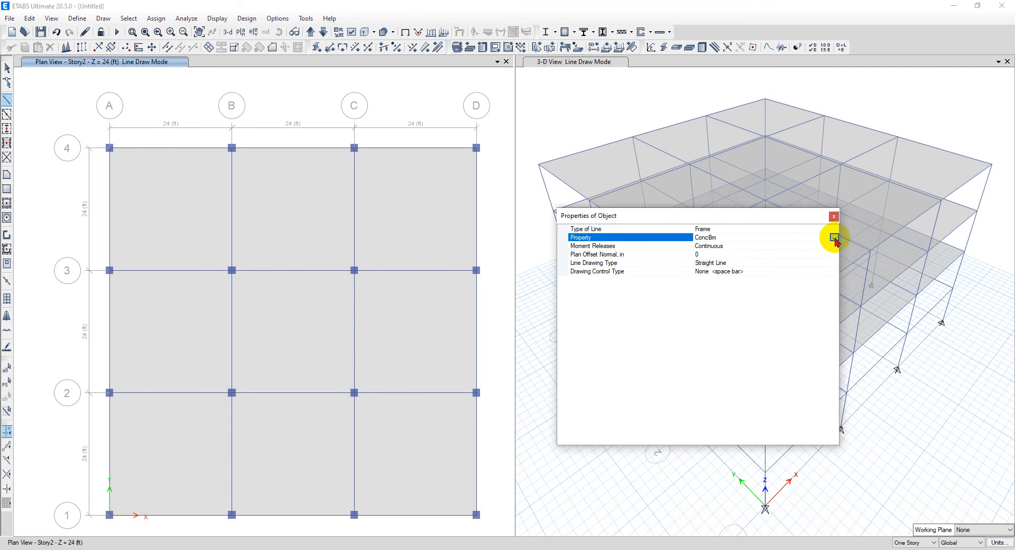
left_click(834, 238)
scroll(725, 267, "down", 3)
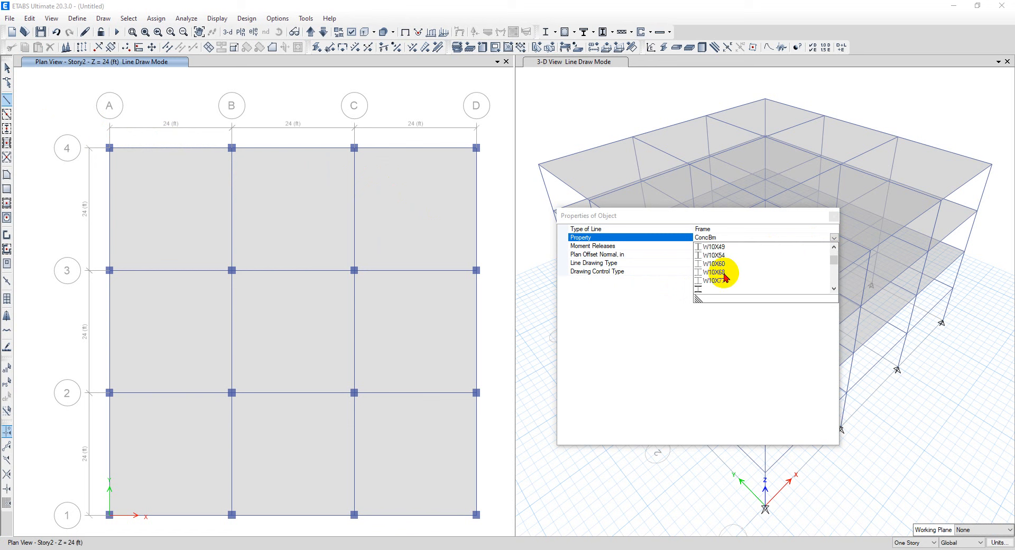
left_click_drag(833, 265, 835, 289)
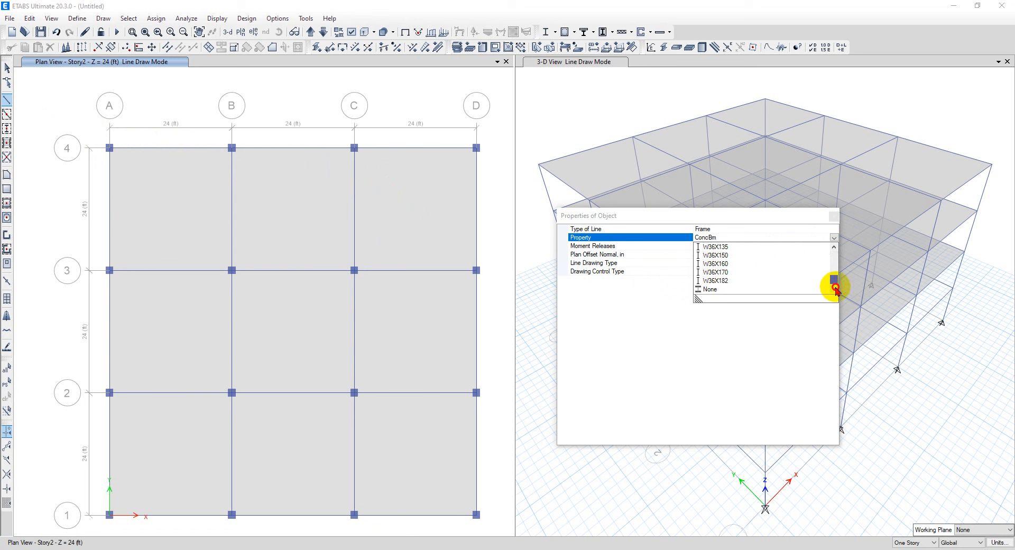
left_click(709, 289)
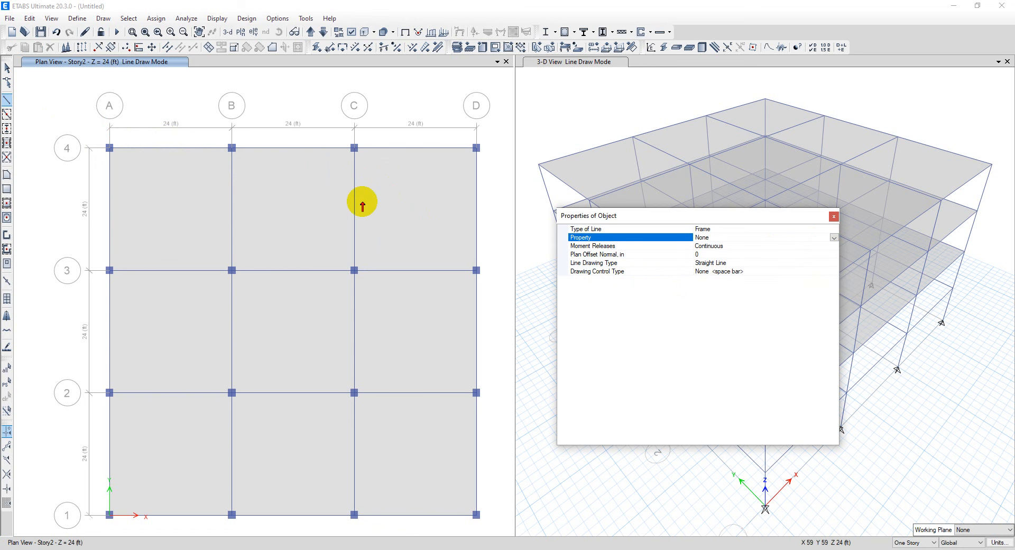
left_click(277, 151)
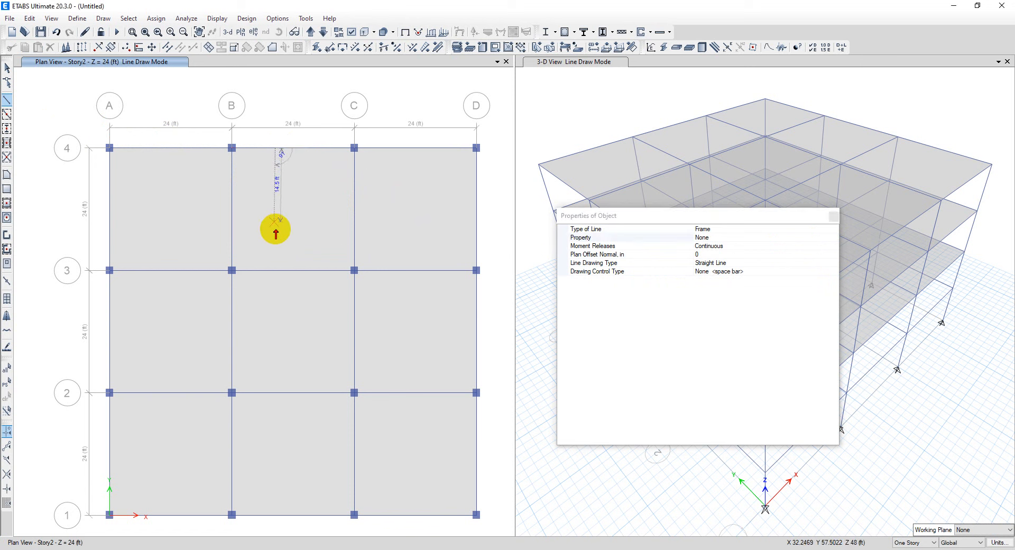
double_click(279, 270)
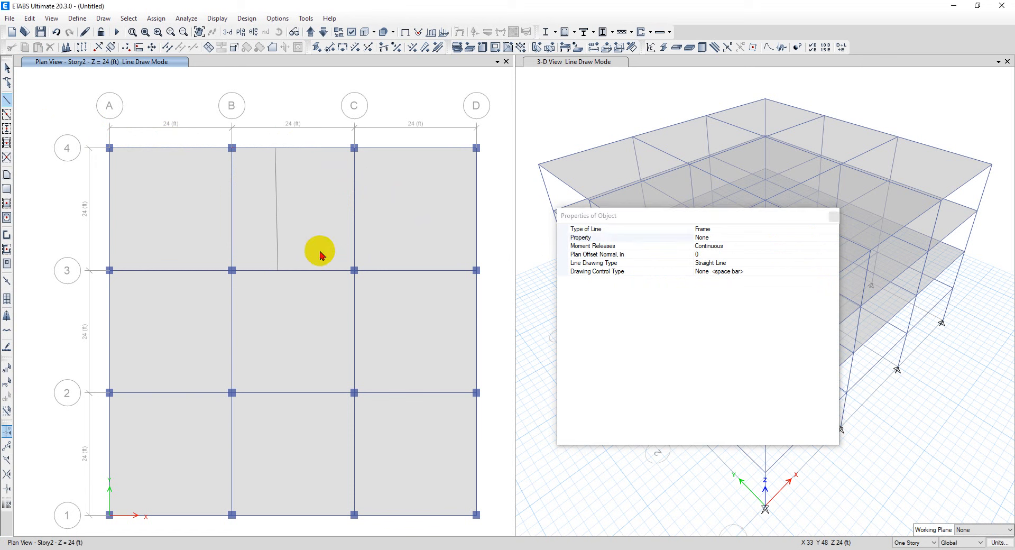
left_click(834, 216)
right_click(307, 130)
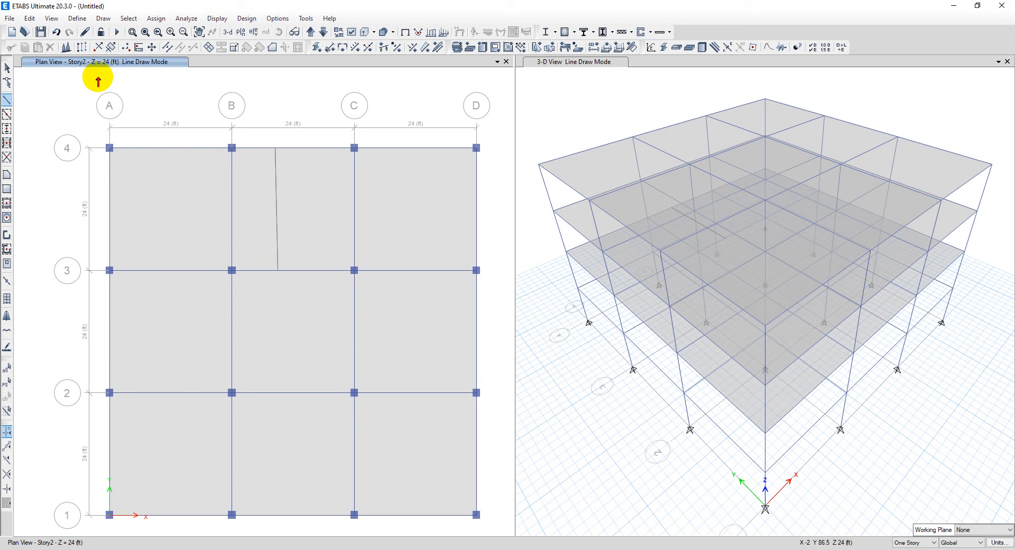
Add a dimension line along grid 4 from grid A to the upper end of the drawn line, placed just above the slab edge
left_click(103, 18)
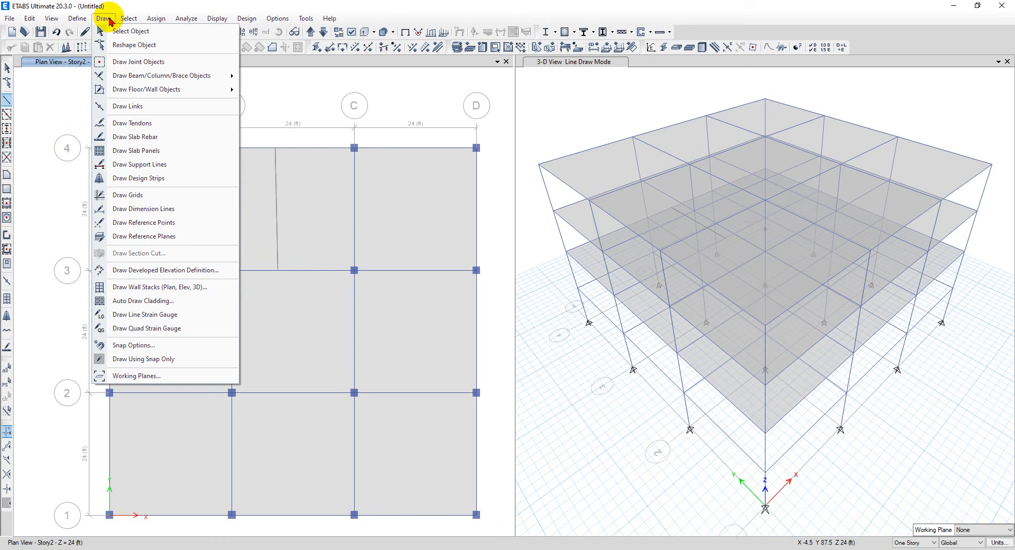
left_click(132, 208)
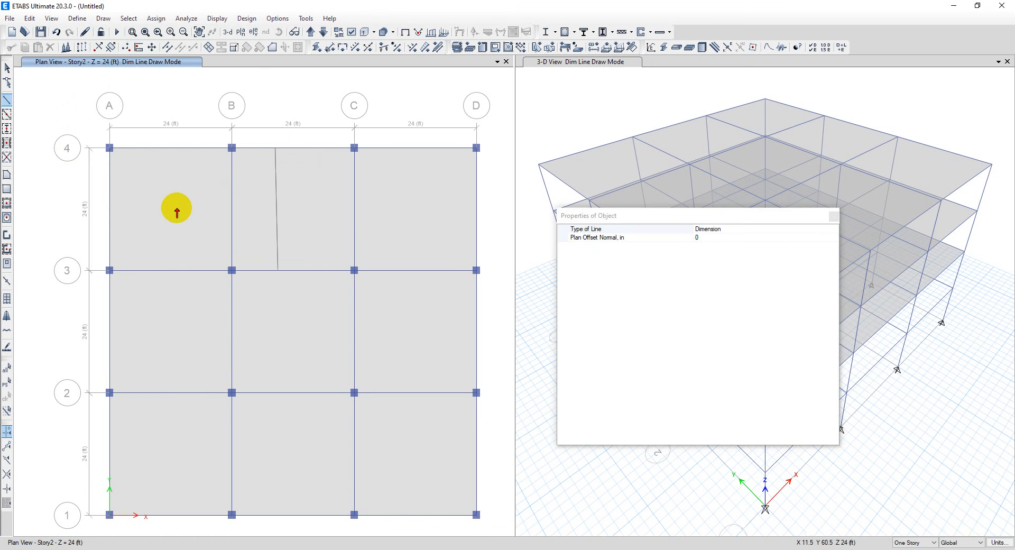
left_click(109, 148)
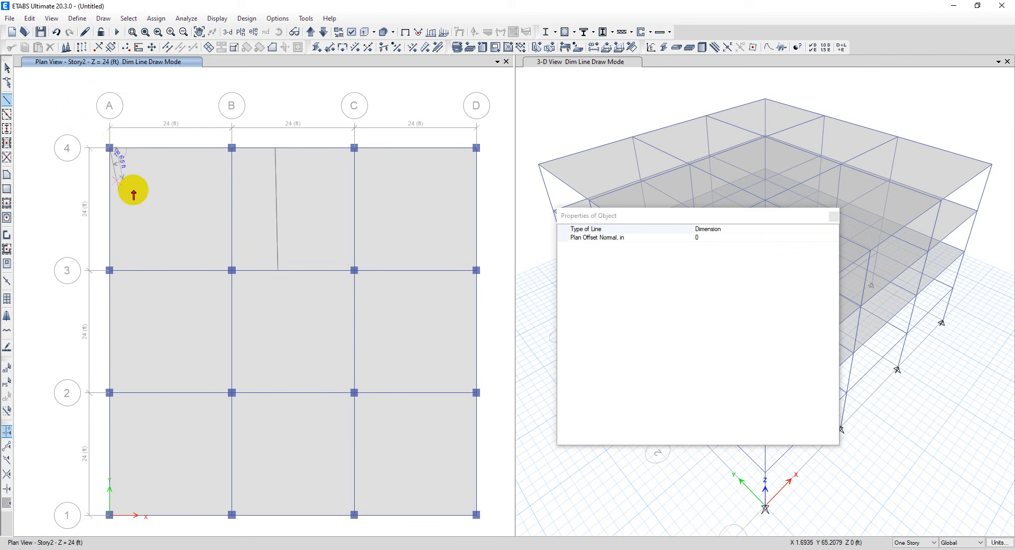
left_click(274, 148)
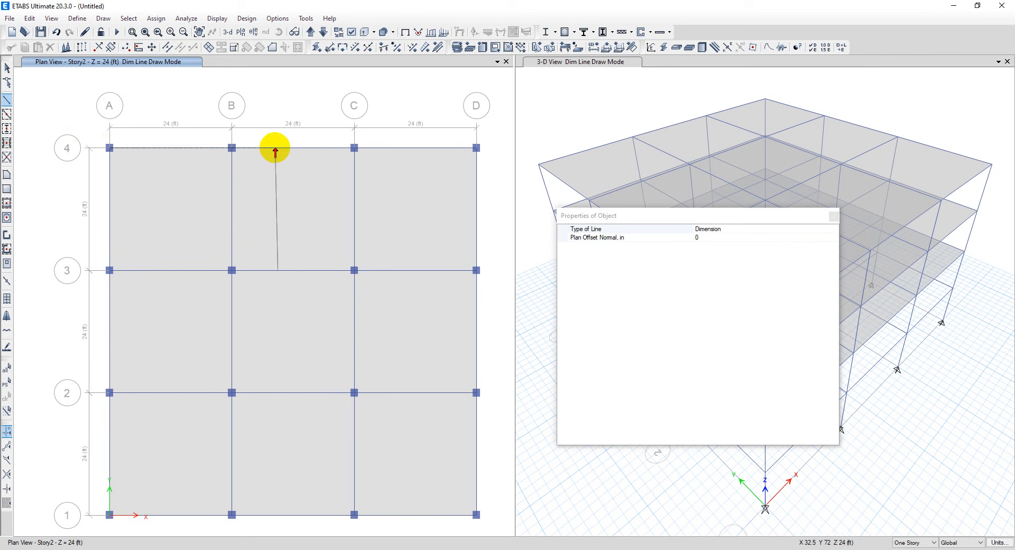
left_click(173, 143)
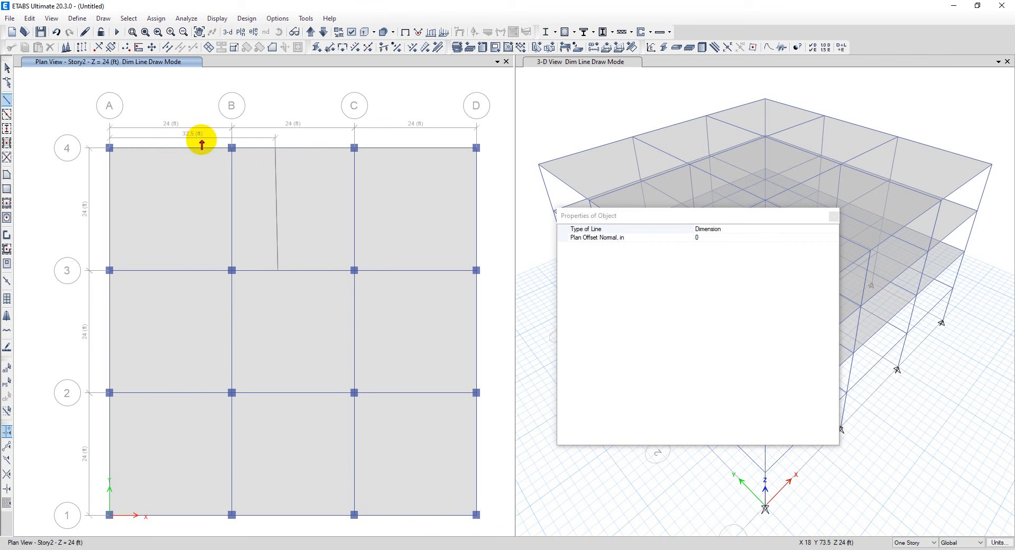
left_click(110, 148)
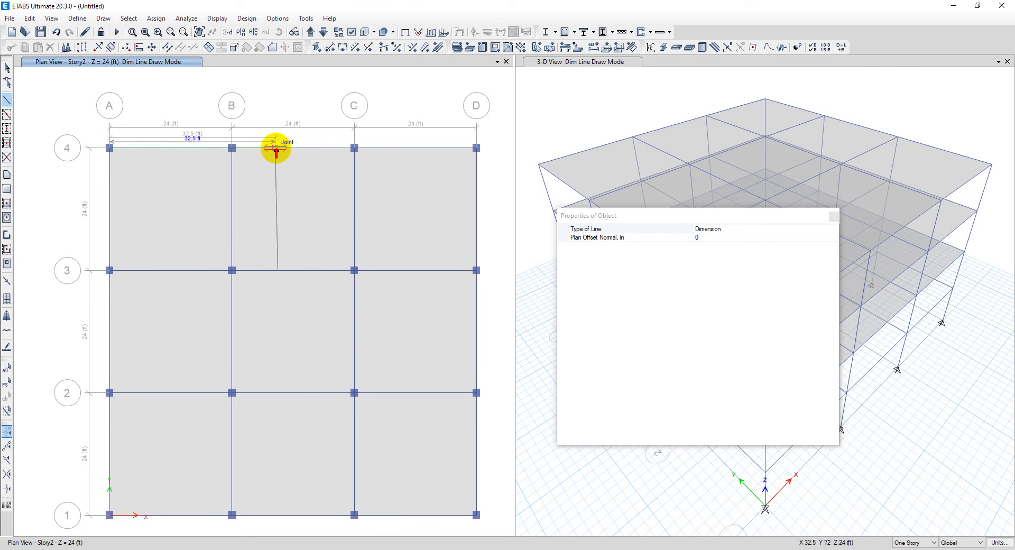
key("Escape")
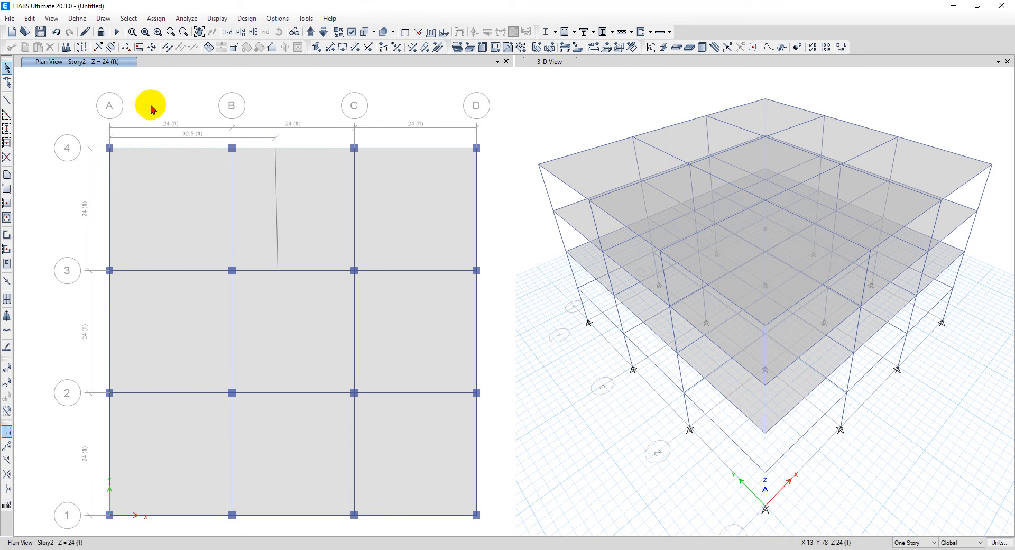
Measure the distance along grid 4 from the A-4 corner to the upper end of the drawn line
left_click(51, 20)
mouse_move(94, 211)
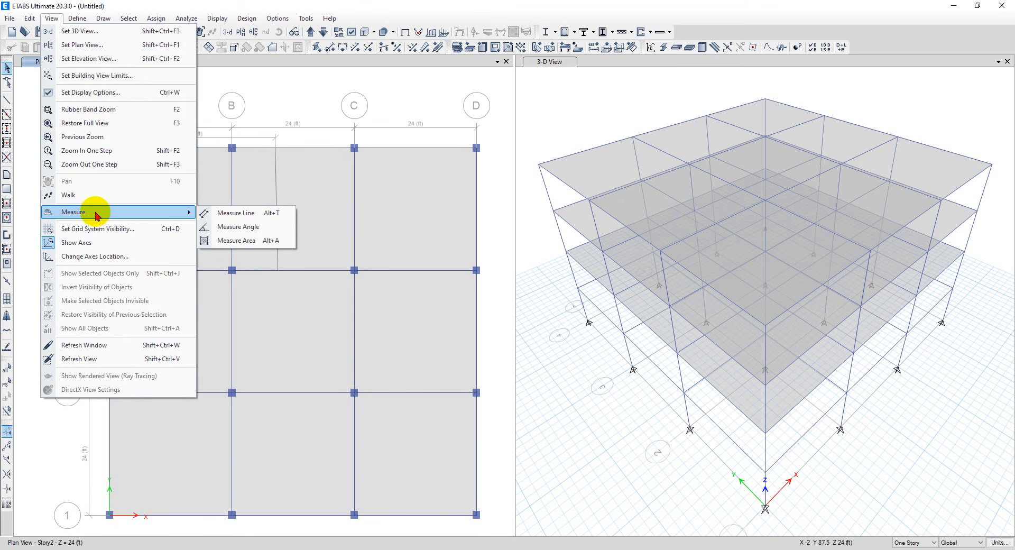
left_click(257, 213)
left_click(110, 148)
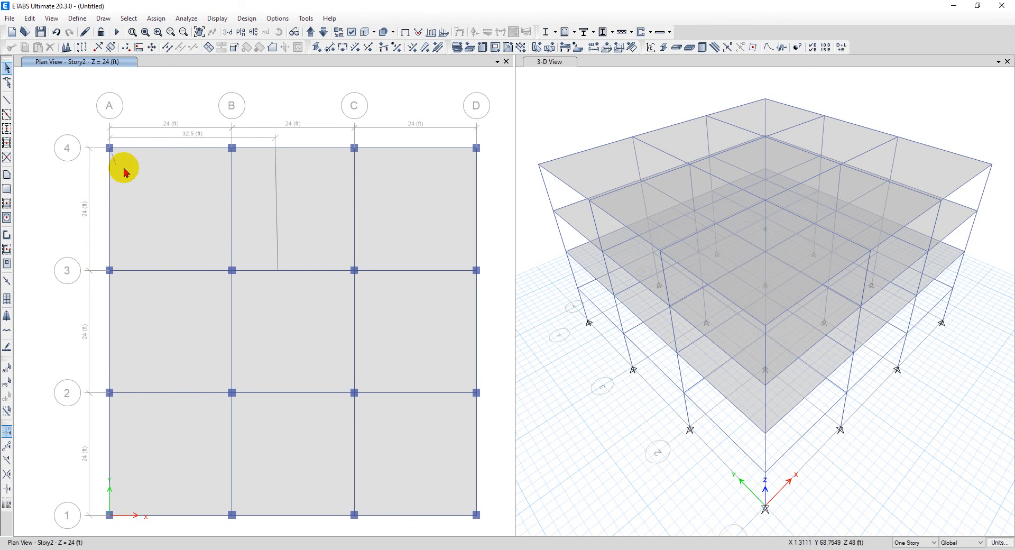
left_click(274, 148)
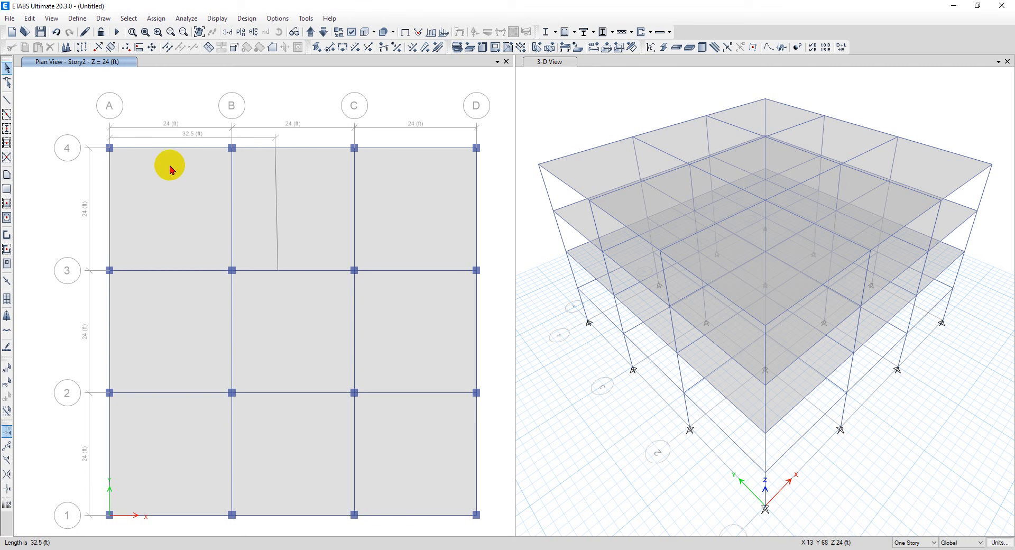
Examine the geometry data of the slab panel between grids A-B and 3-4, including its area and perimeter, and clear the selection
left_click(193, 202)
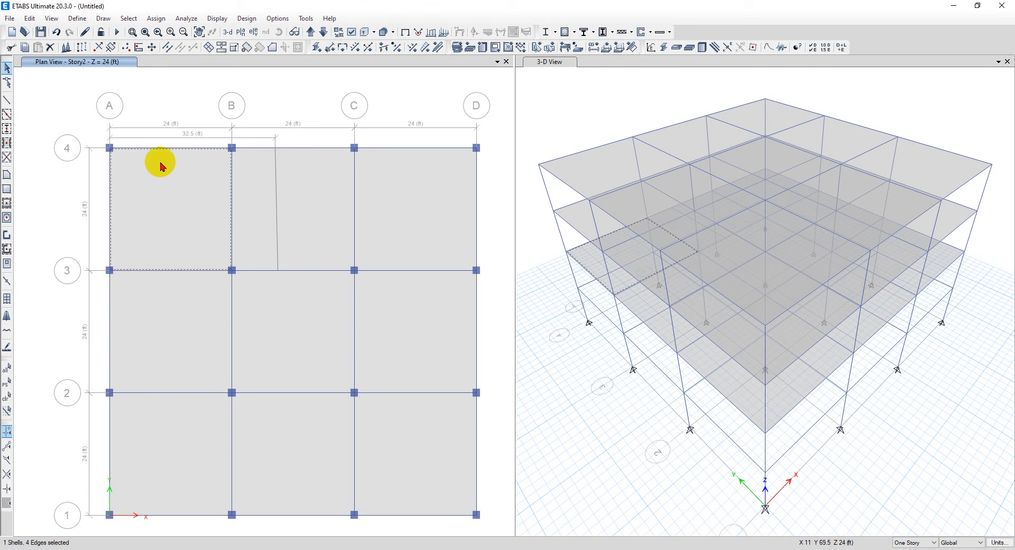
right_click(174, 189)
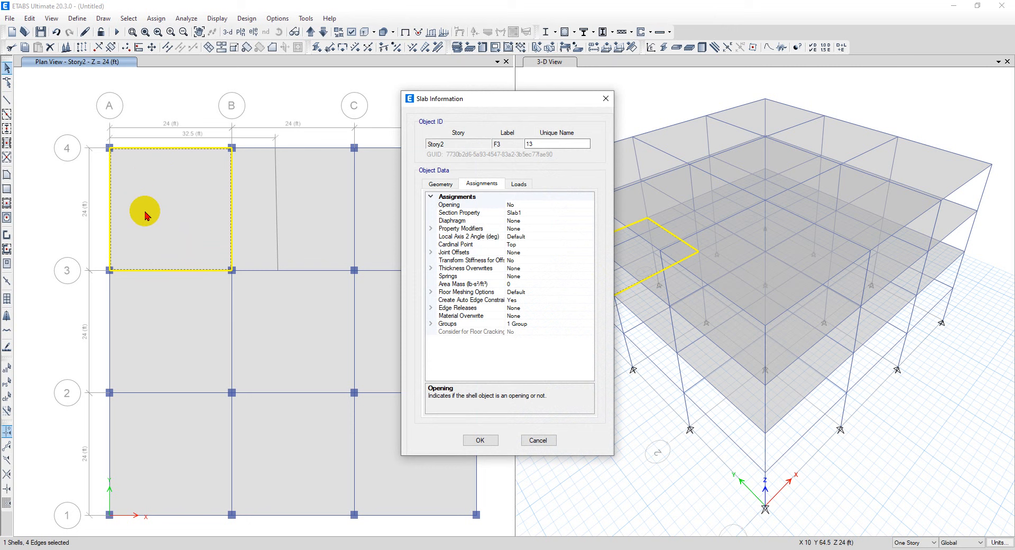
left_click(438, 184)
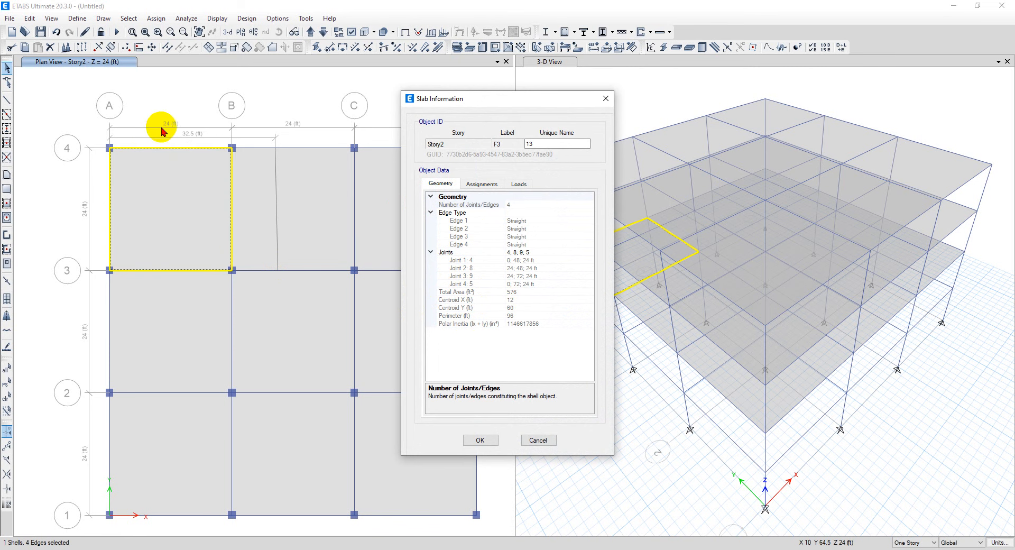
left_click(605, 98)
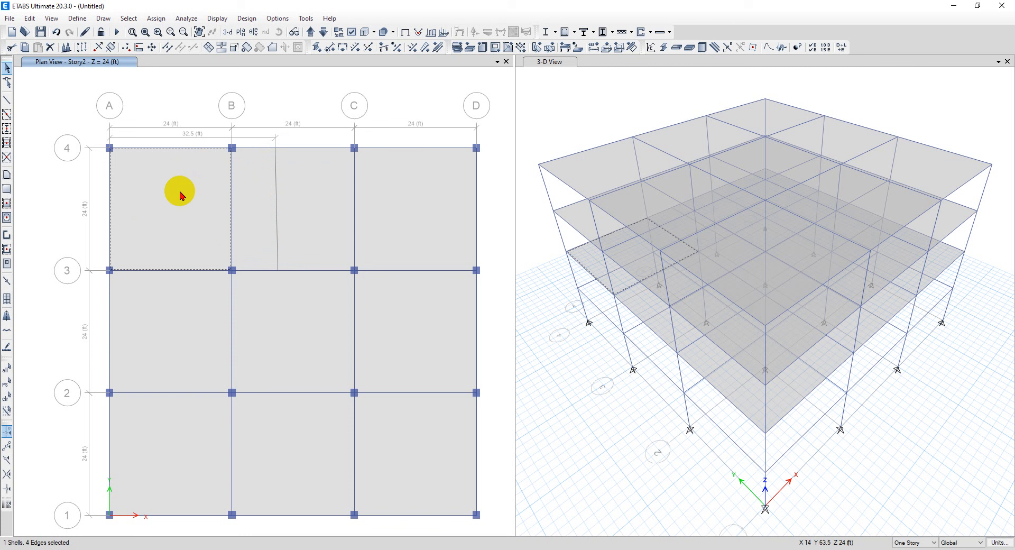
left_click(263, 199)
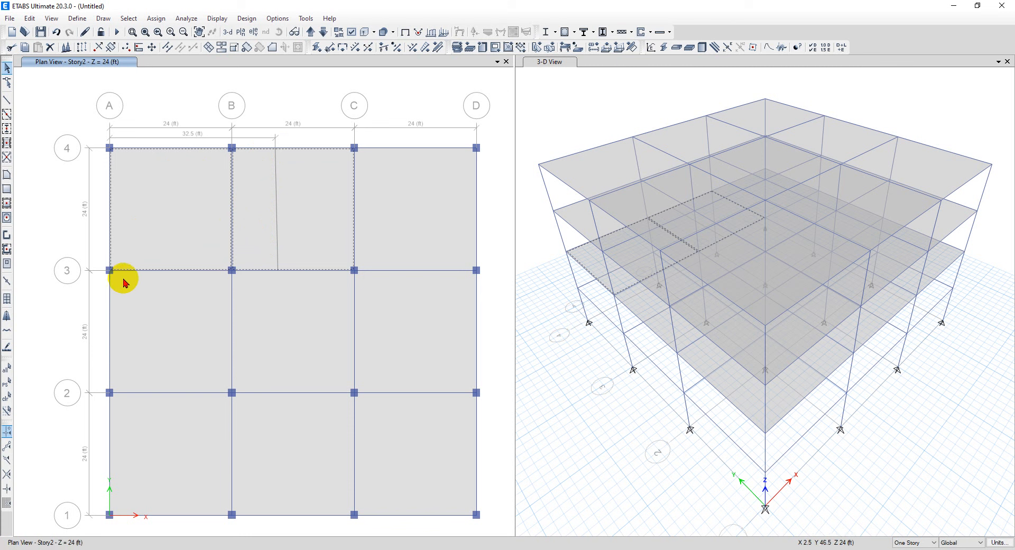
key("Escape")
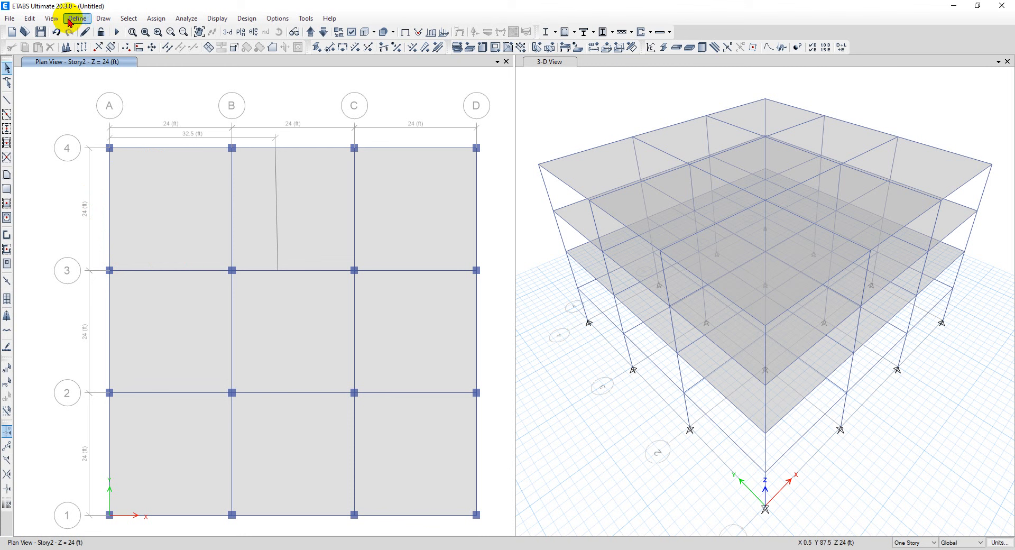
Measure the area bounded by grid A, grid 4, the drawn line and grid 3
left_click(51, 18)
mouse_move(66, 212)
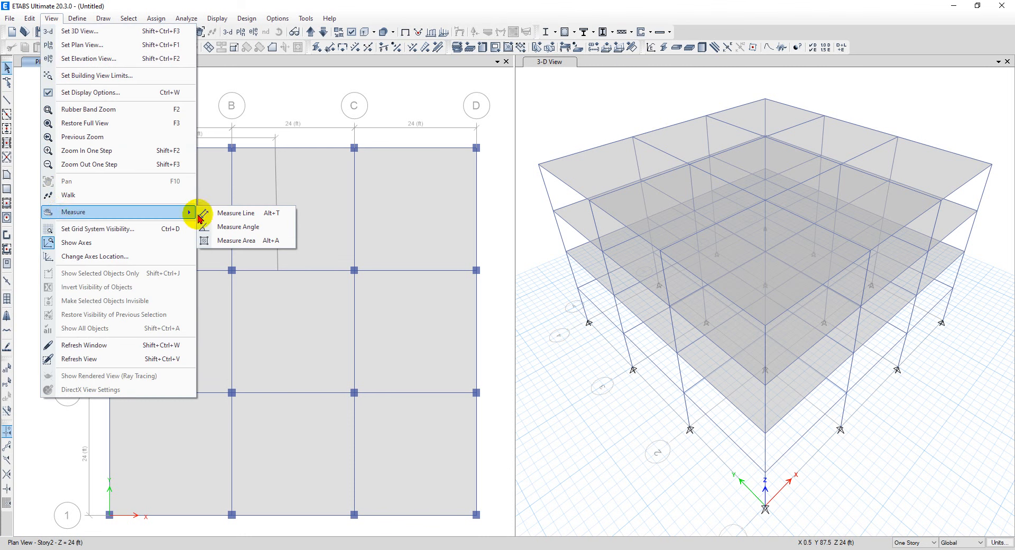
left_click(236, 241)
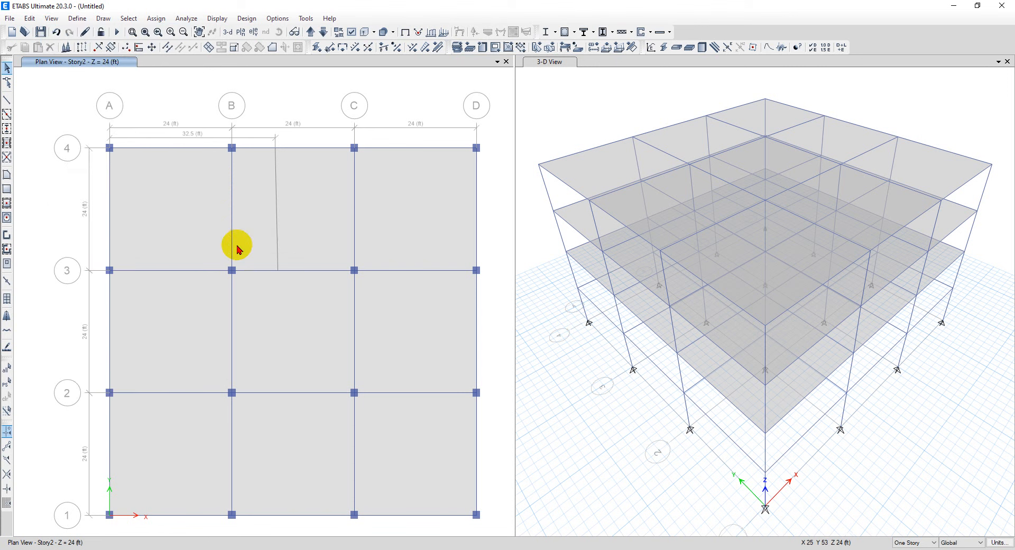
left_click(109, 149)
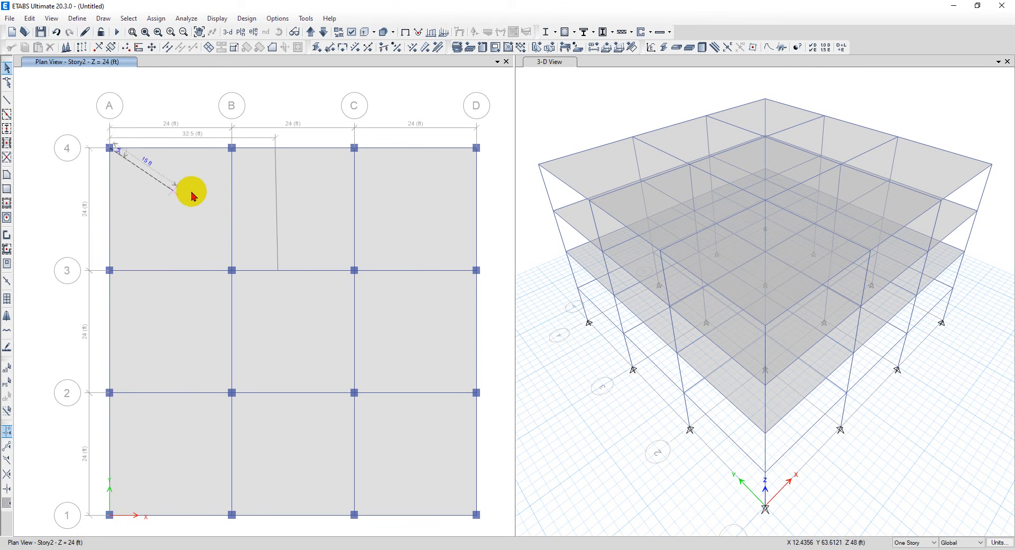
left_click(275, 149)
left_click(277, 270)
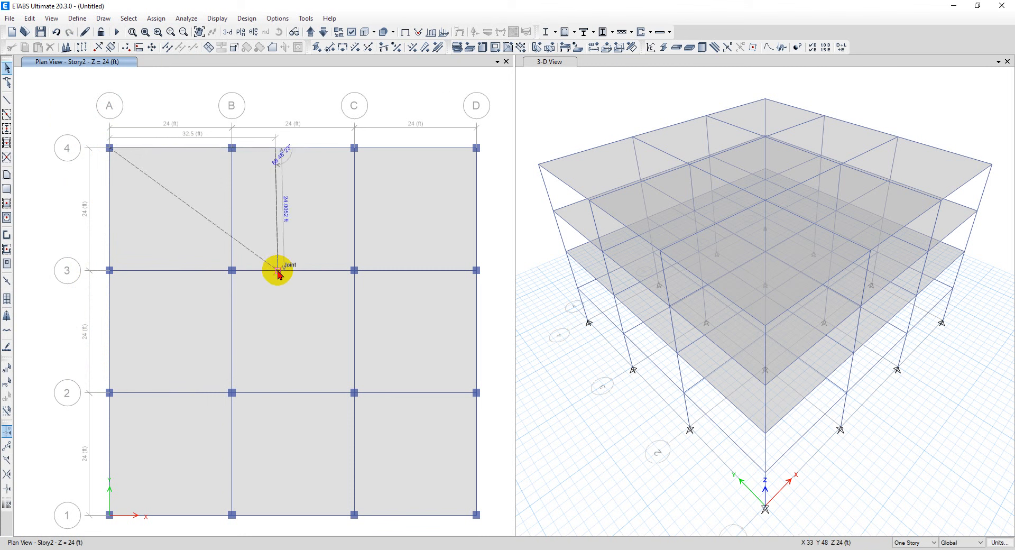
left_click(110, 270)
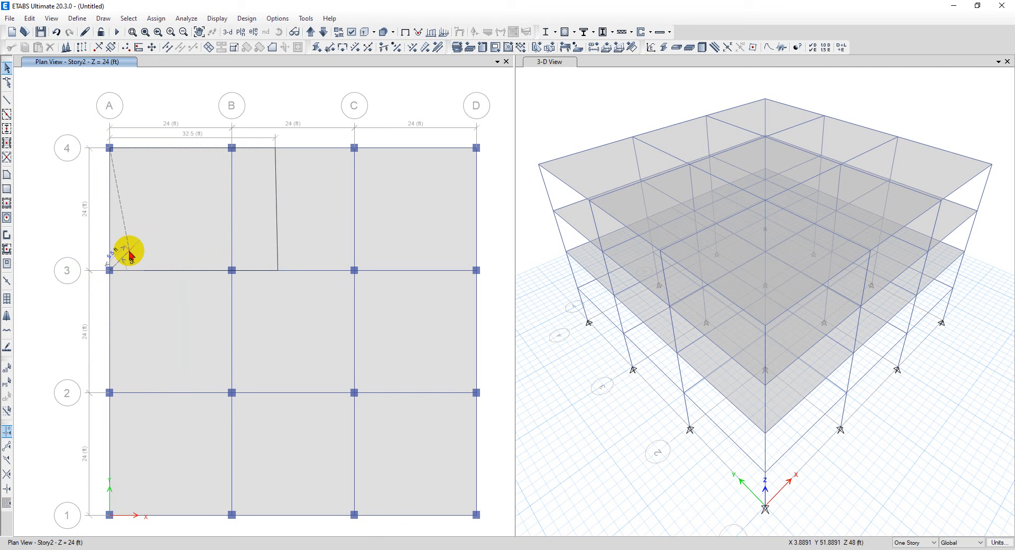
key("Return")
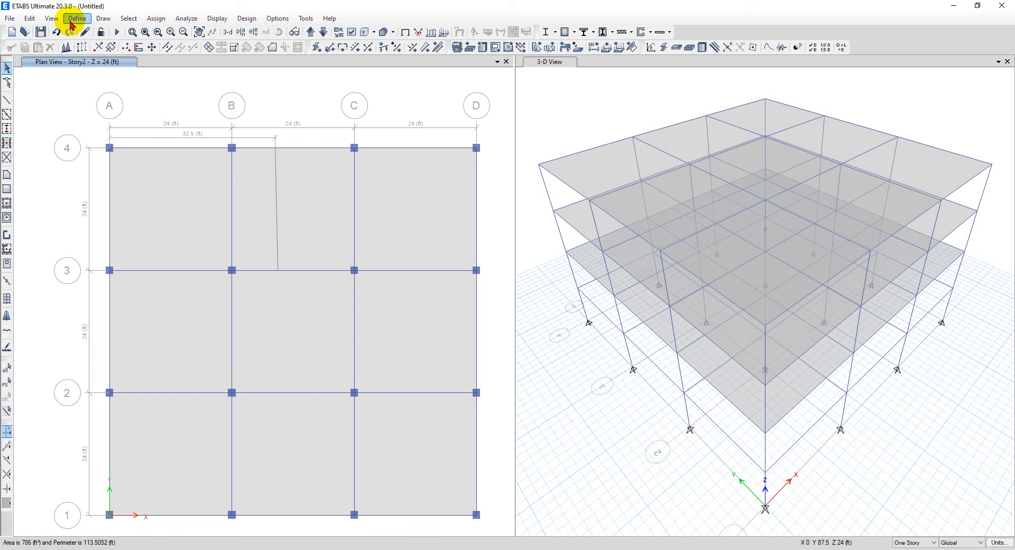
Measure the angle between the drawn line and grid 4 at their meeting point
left_click(52, 19)
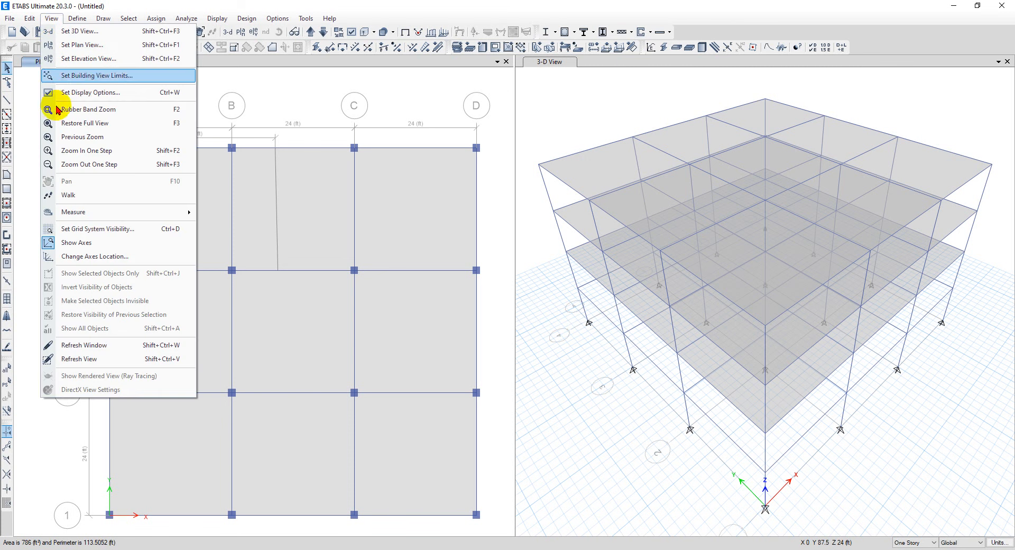
mouse_move(78, 214)
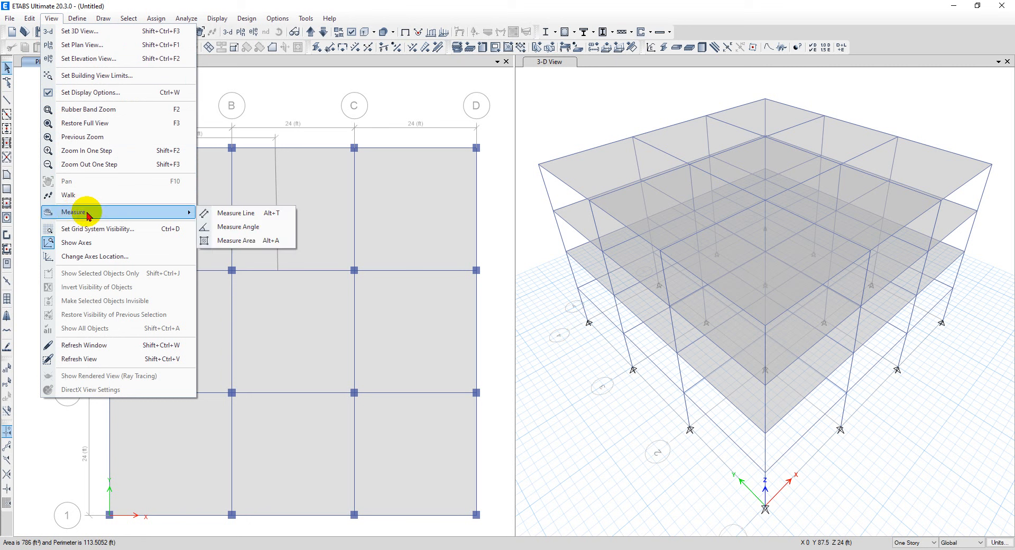
left_click(239, 227)
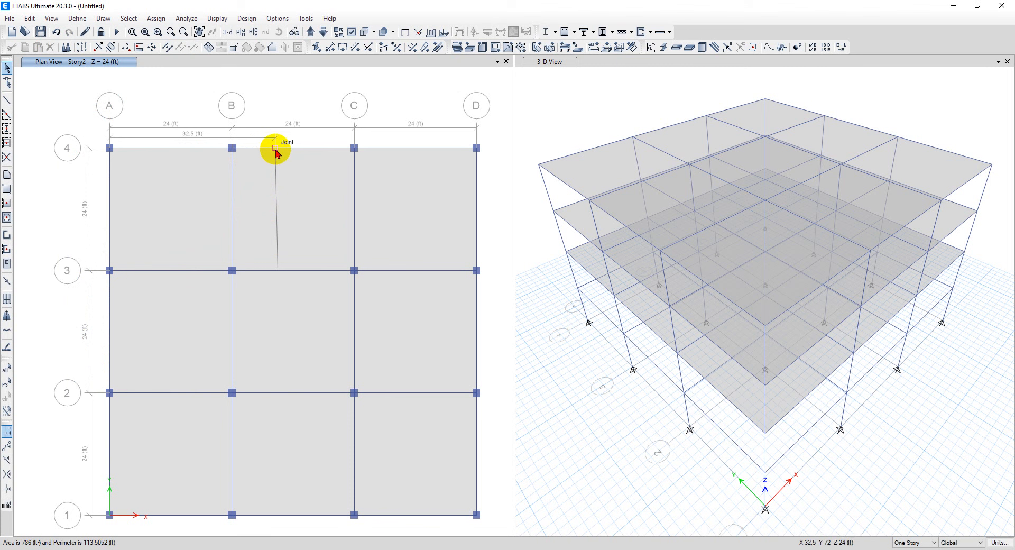
left_click(278, 270)
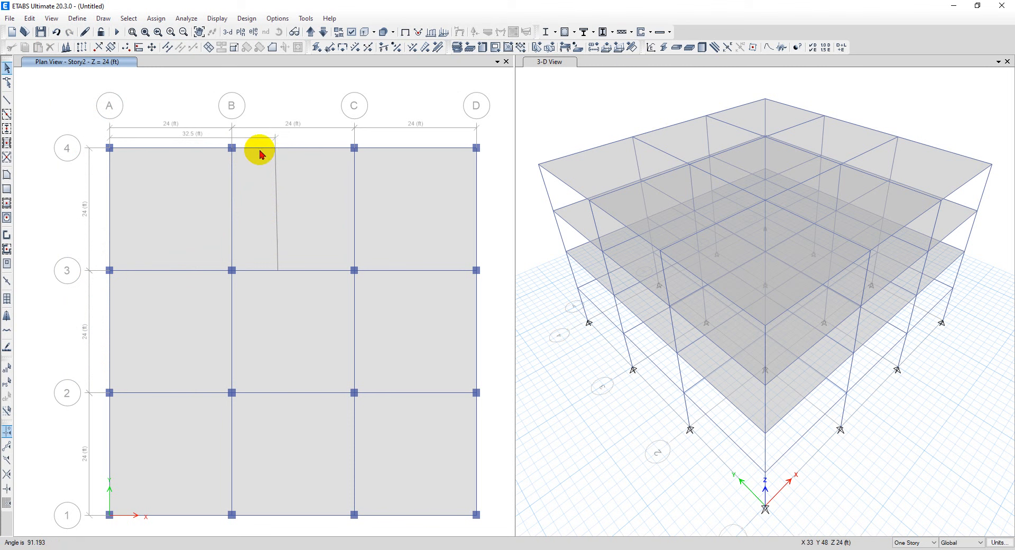